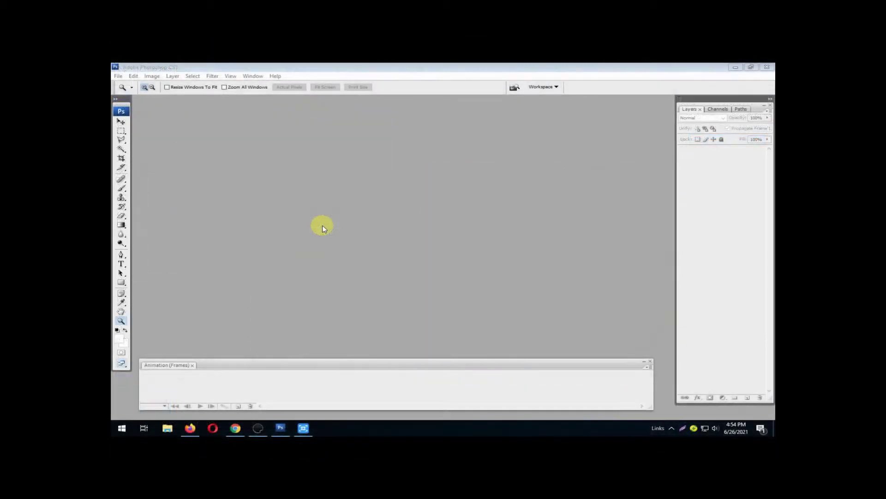
Open the images gb1, gb2 and gb3 together from the X004 folder inside aaa_julie
{"action": "left_click", "coordinate": [321, 229]}
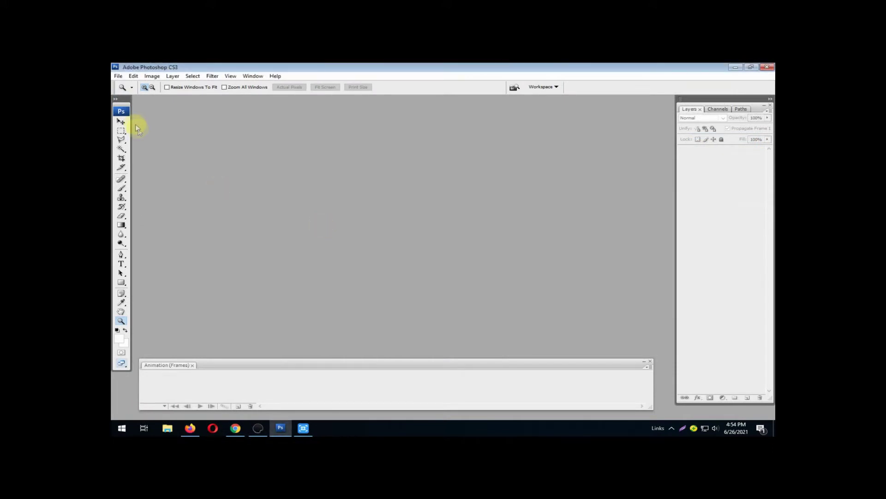
{"action": "left_click", "coordinate": [118, 77]}
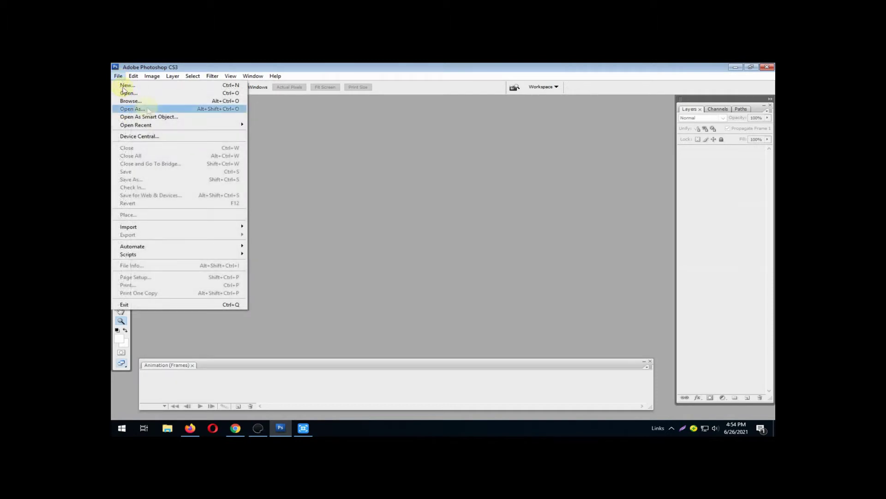
{"action": "left_click", "coordinate": [149, 94]}
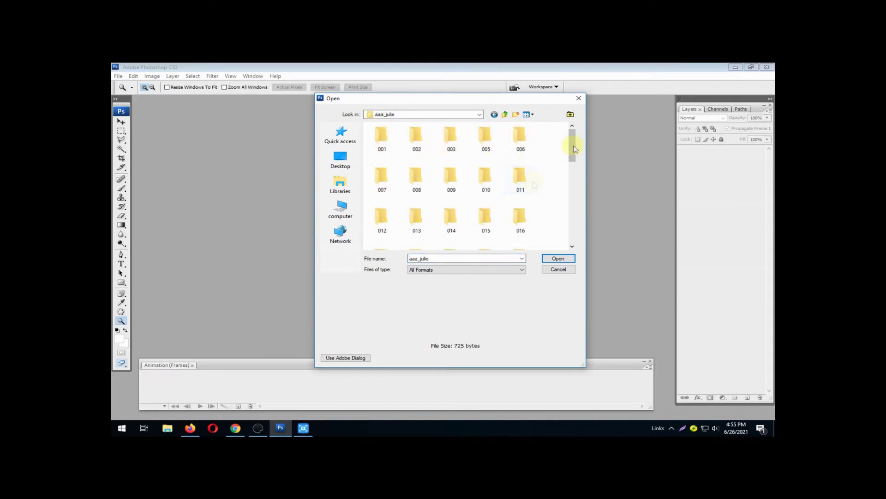
{"action": "left_click_drag", "start_coordinate": [572, 140], "coordinate": [575, 184]}
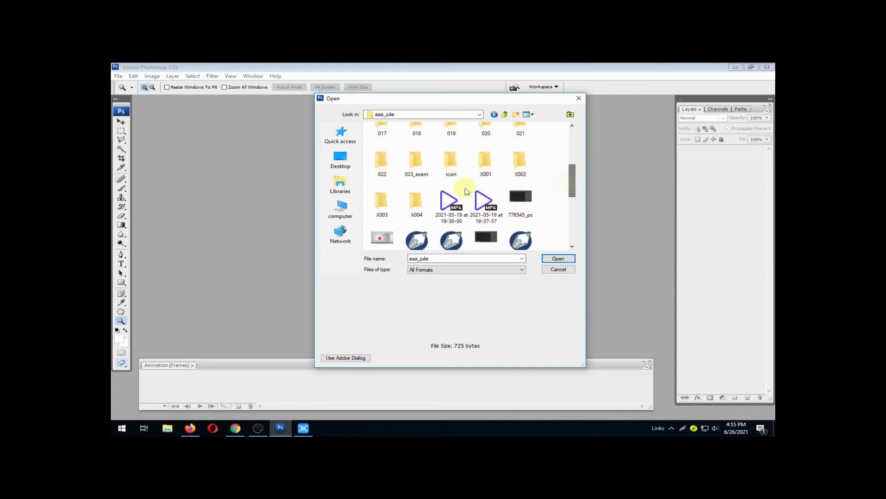
{"action": "left_click", "coordinate": [412, 200]}
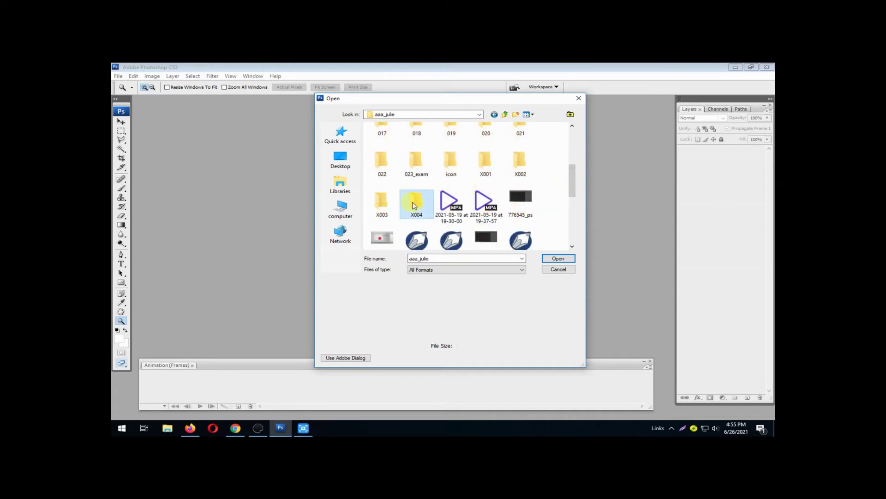
{"action": "double_click", "coordinate": [414, 205]}
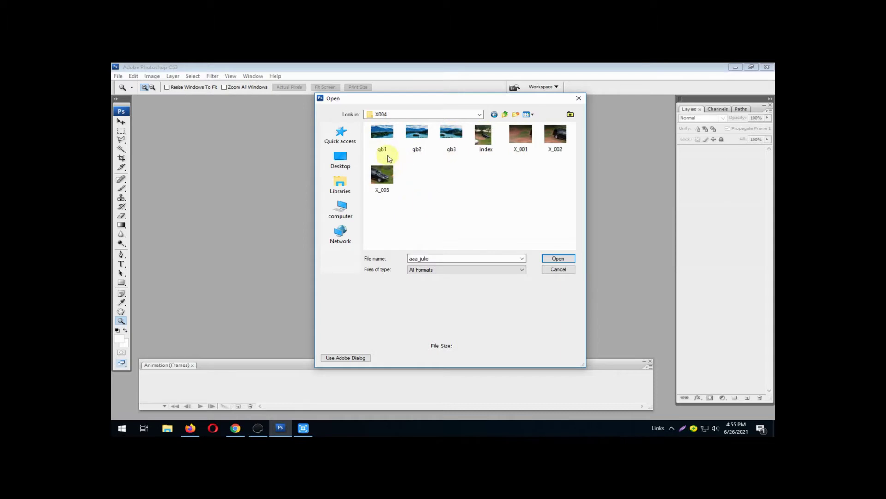
{"action": "left_click", "coordinate": [377, 134]}
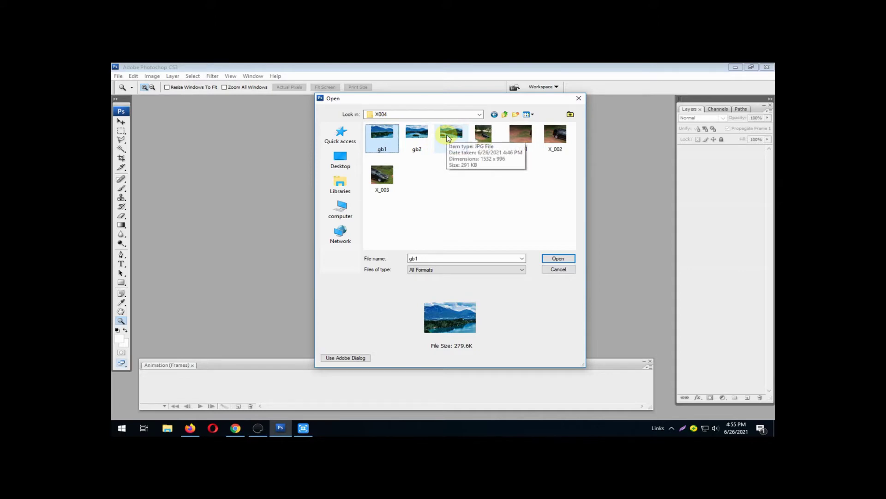
{"action": "left_click", "coordinate": [447, 137], "text": "shift"}
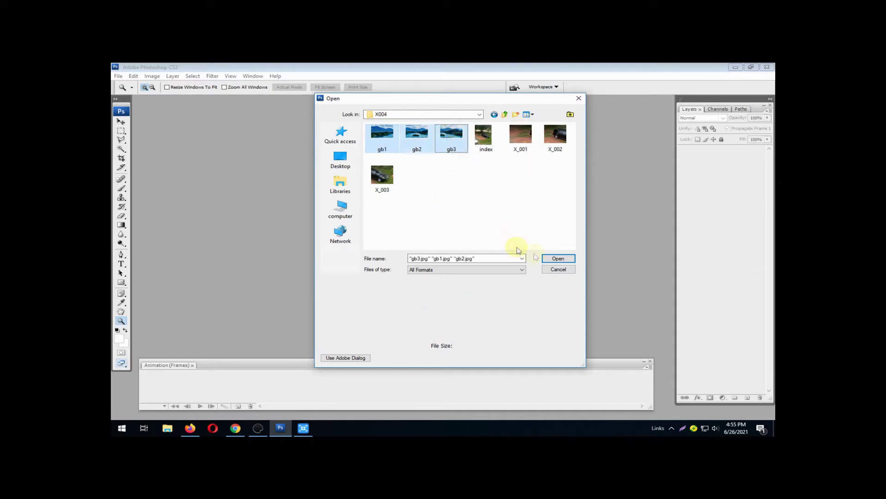
{"action": "left_click", "coordinate": [559, 259]}
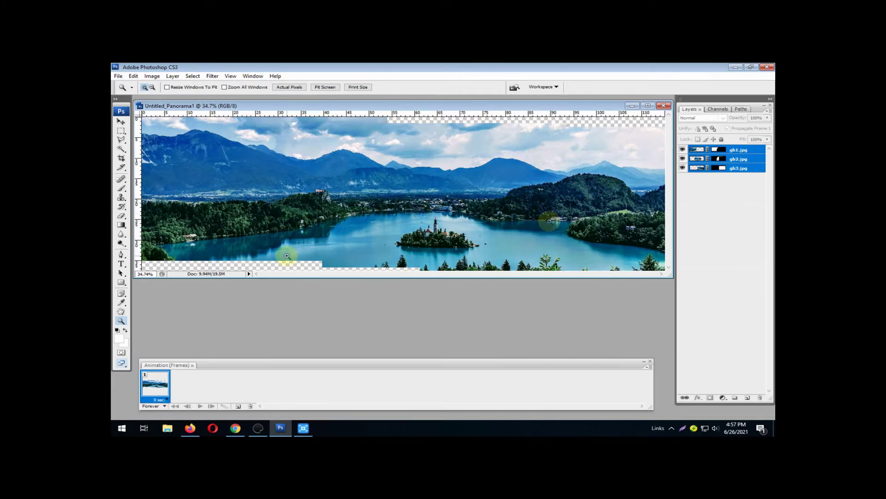
Crop the panorama across its full width, trimming off the uneven transparent strips along its upper and lower edges
{"action": "left_click", "coordinate": [121, 160]}
{"action": "left_click_drag", "start_coordinate": [159, 152], "coordinate": [665, 205]}
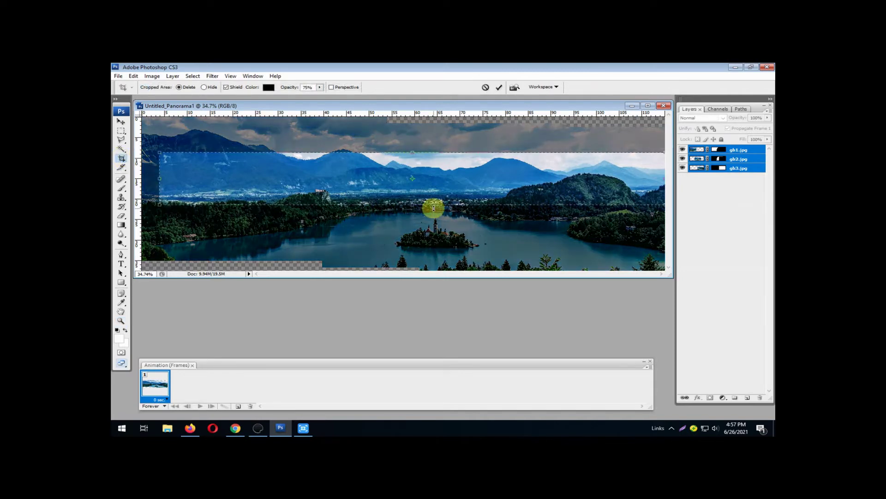
{"action": "left_click_drag", "start_coordinate": [412, 204], "coordinate": [413, 261]}
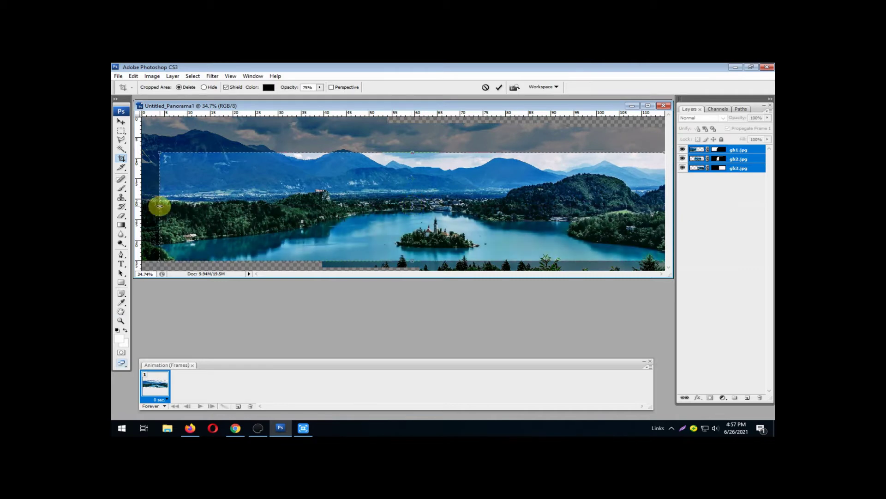
{"action": "left_click_drag", "start_coordinate": [159, 206], "coordinate": [142, 205]}
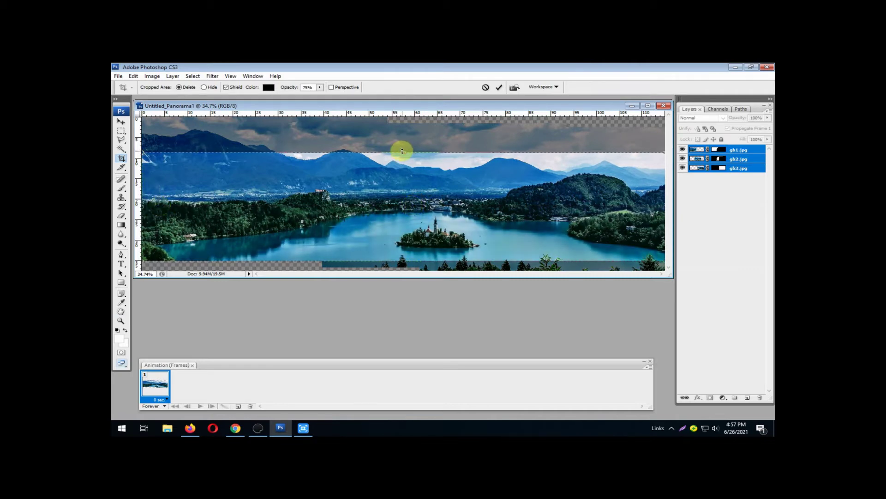
{"action": "left_click_drag", "start_coordinate": [402, 151], "coordinate": [400, 127]}
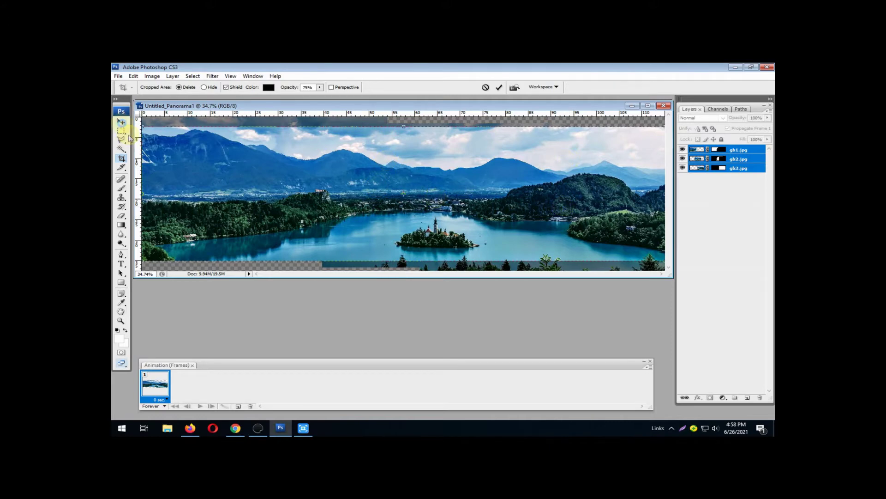
{"action": "left_click", "coordinate": [122, 123]}
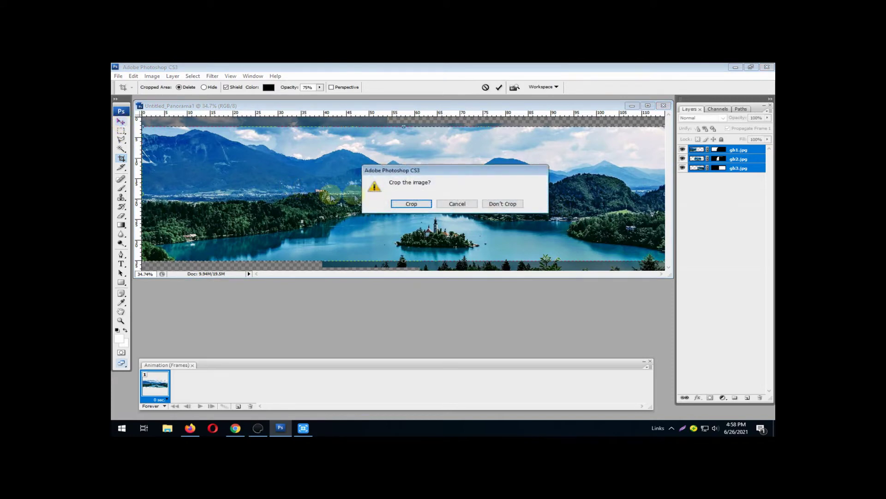
{"action": "left_click", "coordinate": [401, 204]}
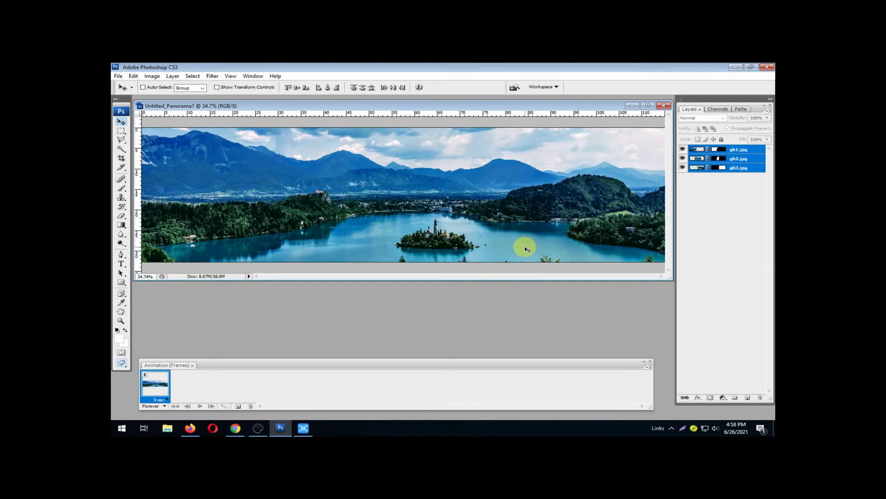
{"action": "key", "text": "ctrl+minus"}
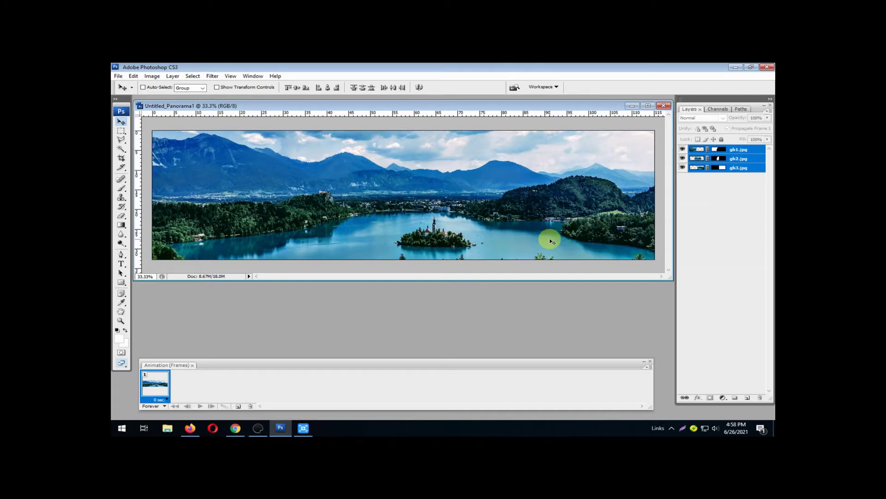
{"action": "left_click", "coordinate": [672, 429]}
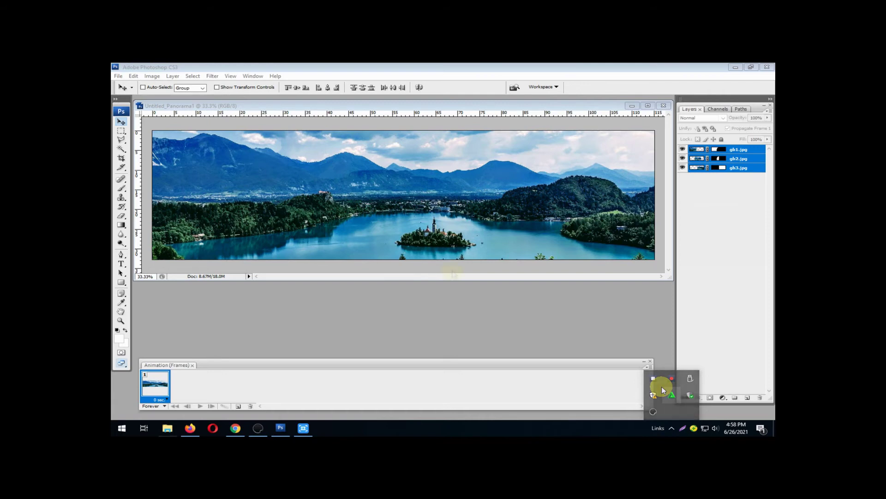
{"action": "left_click", "coordinate": [451, 277]}
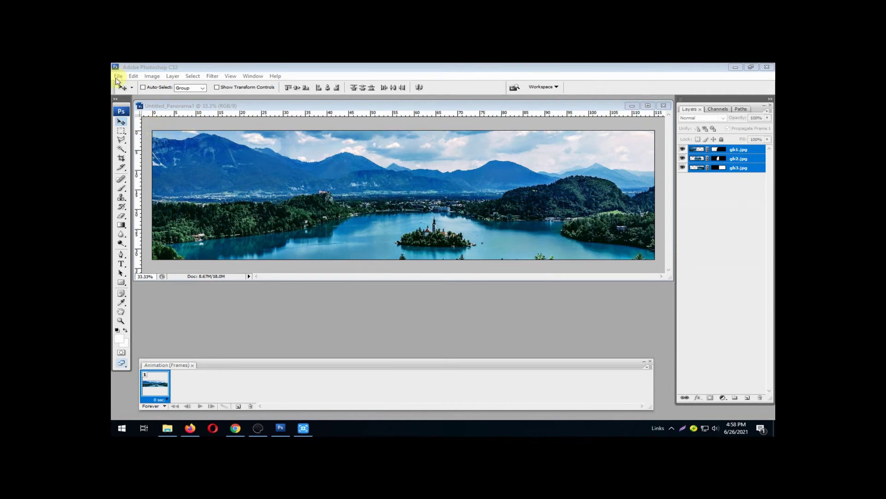
Save the layered panorama in Photoshop PSD format as raw_file in the X004 folder, with Maximize compatibility enabled
{"action": "left_click", "coordinate": [117, 77]}
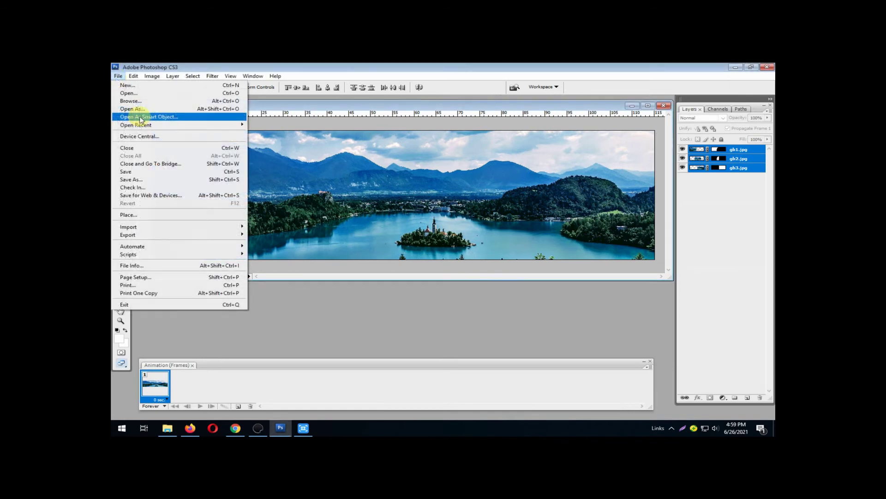
{"action": "left_click", "coordinate": [139, 114]}
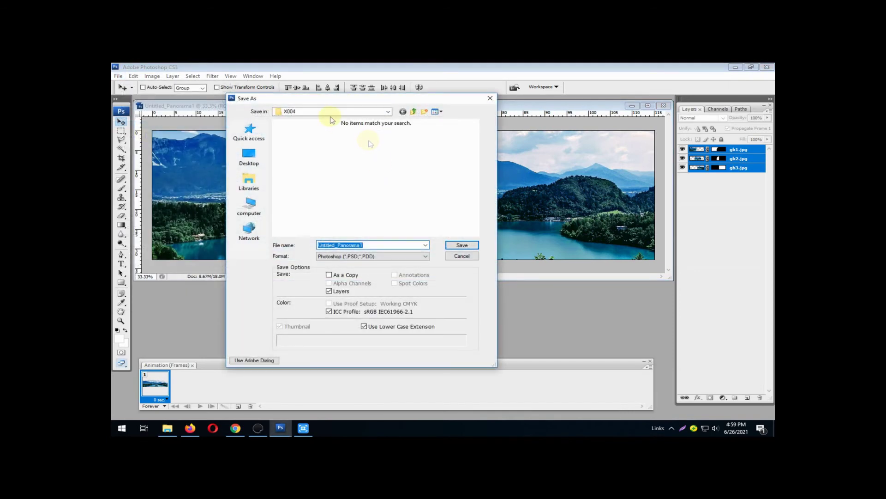
{"action": "left_click", "coordinate": [376, 244]}
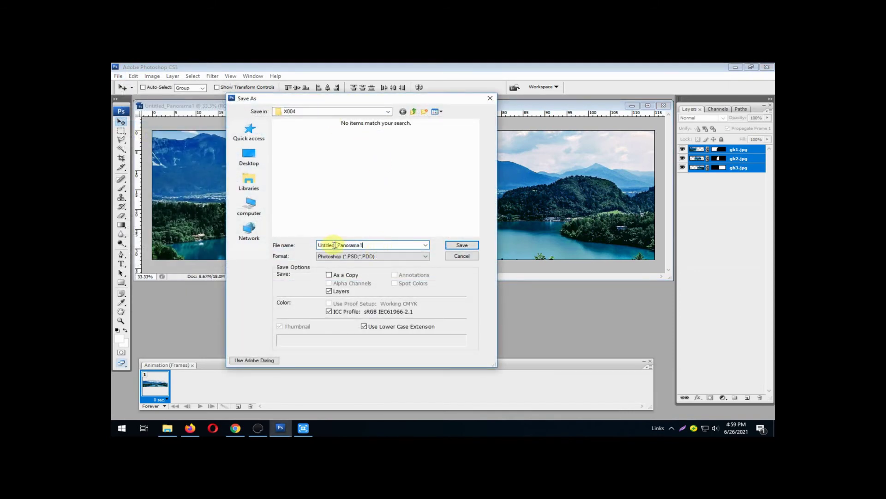
{"action": "left_click_drag", "start_coordinate": [335, 245], "coordinate": [307, 244]}
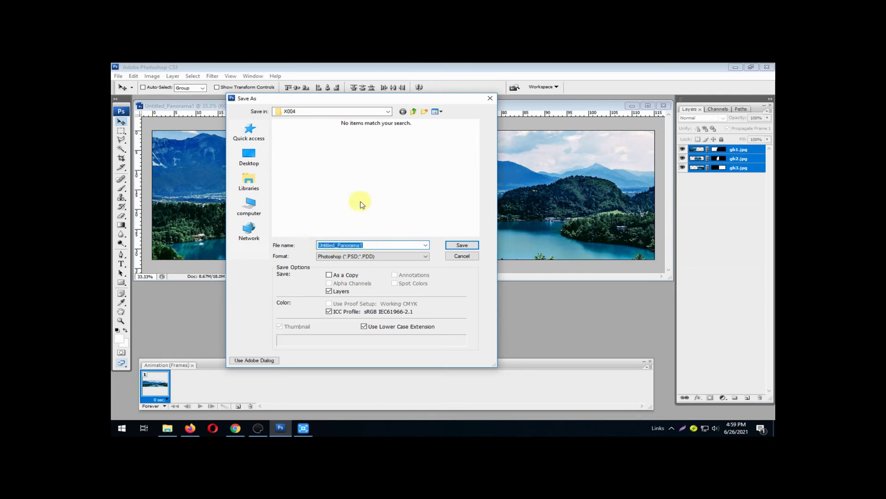
{"action": "type", "text": "raw_file"}
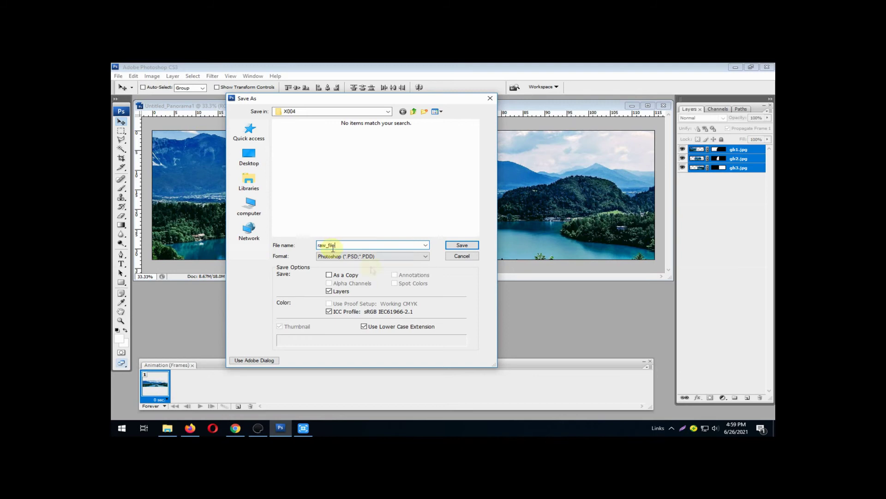
{"action": "left_click", "coordinate": [459, 244]}
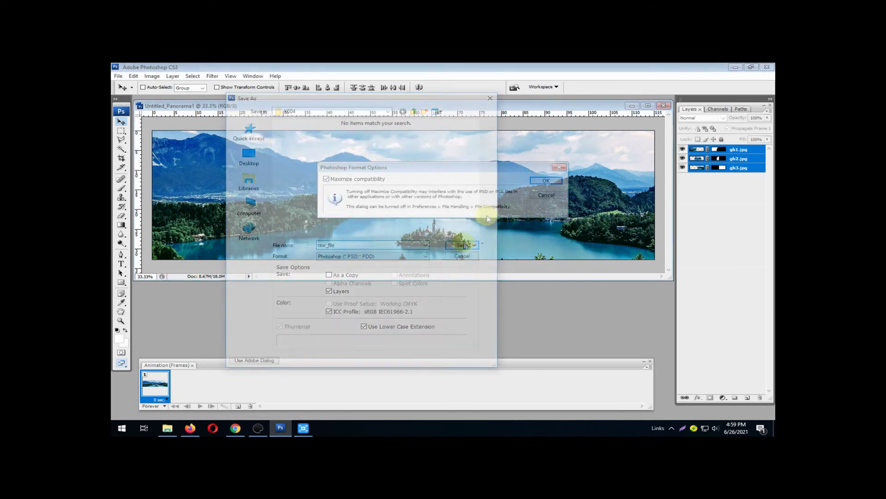
{"action": "left_click", "coordinate": [546, 181]}
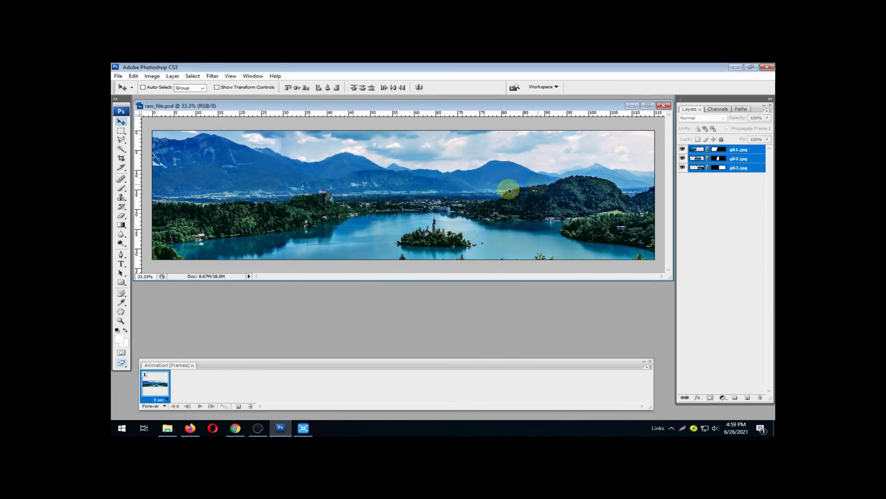
Save a JPEG version of the panorama named final in the X004 folder
{"action": "left_click", "coordinate": [118, 76]}
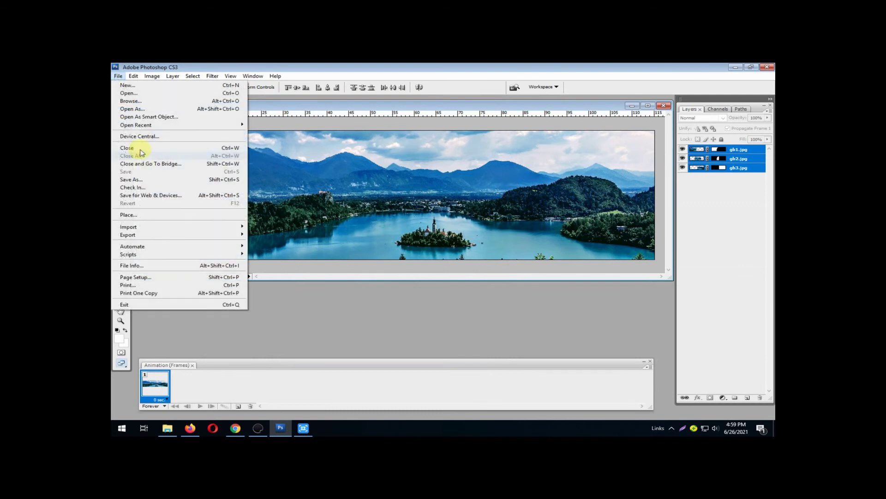
{"action": "left_click", "coordinate": [148, 170]}
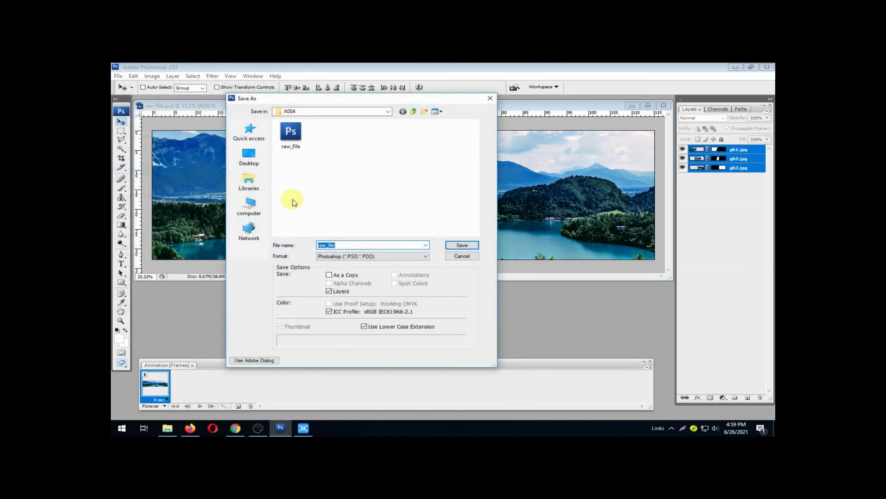
{"action": "left_click", "coordinate": [345, 256]}
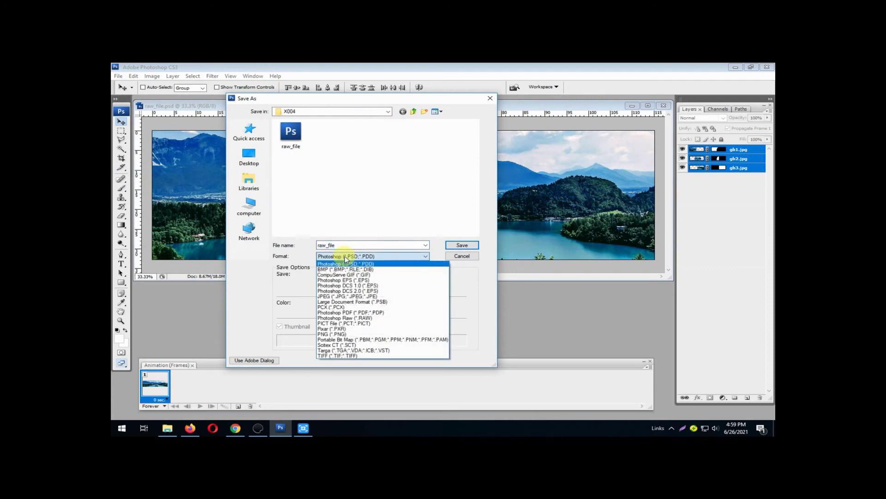
{"action": "left_click", "coordinate": [352, 297]}
{"action": "triple_click", "coordinate": [368, 245]}
{"action": "type", "text": "fi"}
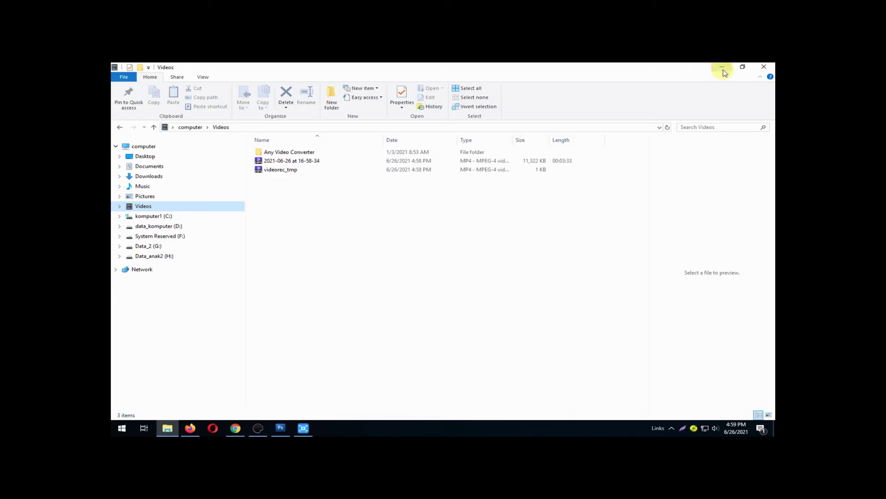
Switch to Microsoft Word and insert the picture final from the aaa_julie X004 folder into a blank document
{"action": "left_click", "coordinate": [723, 69]}
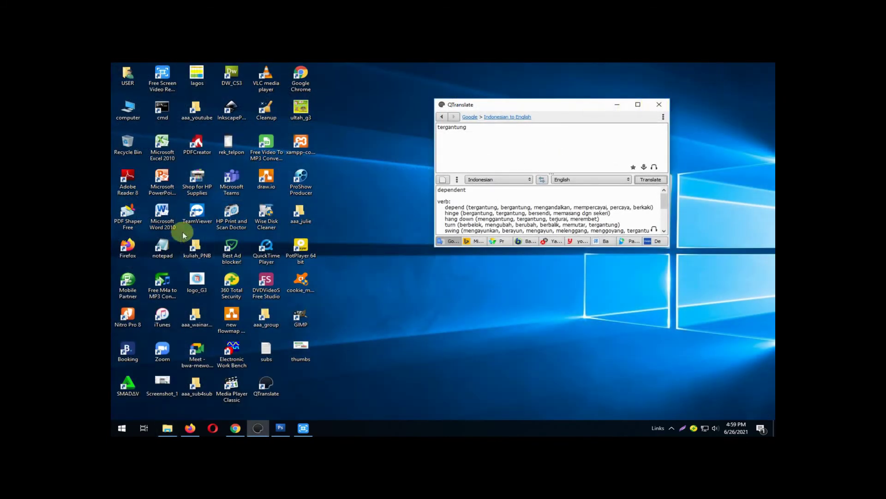
{"action": "double_click", "coordinate": [162, 214]}
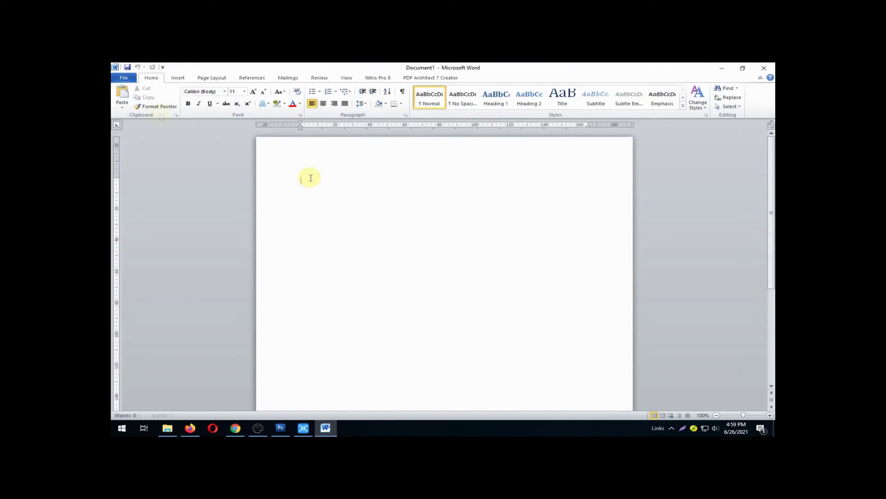
{"action": "left_click", "coordinate": [178, 77]}
{"action": "left_click", "coordinate": [207, 96]}
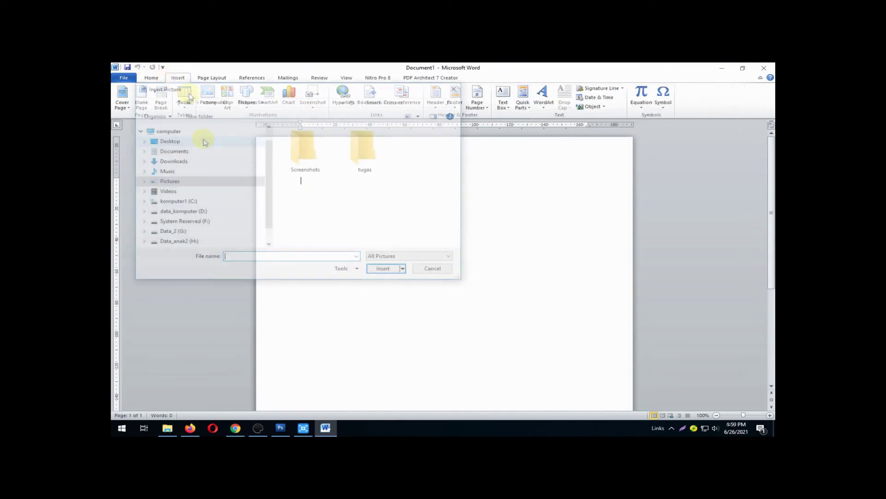
{"action": "left_click", "coordinate": [205, 141]}
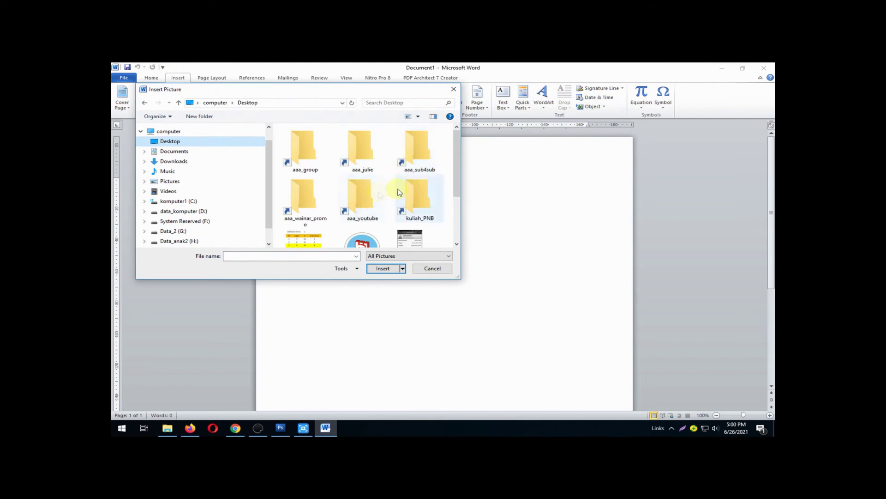
{"action": "double_click", "coordinate": [363, 156]}
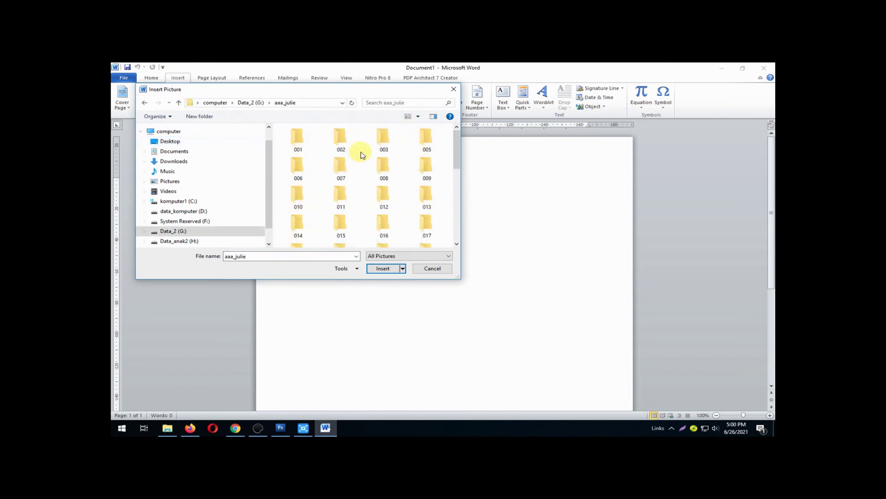
{"action": "scroll", "coordinate": [447, 154], "scroll_direction": "down", "scroll_amount": 3}
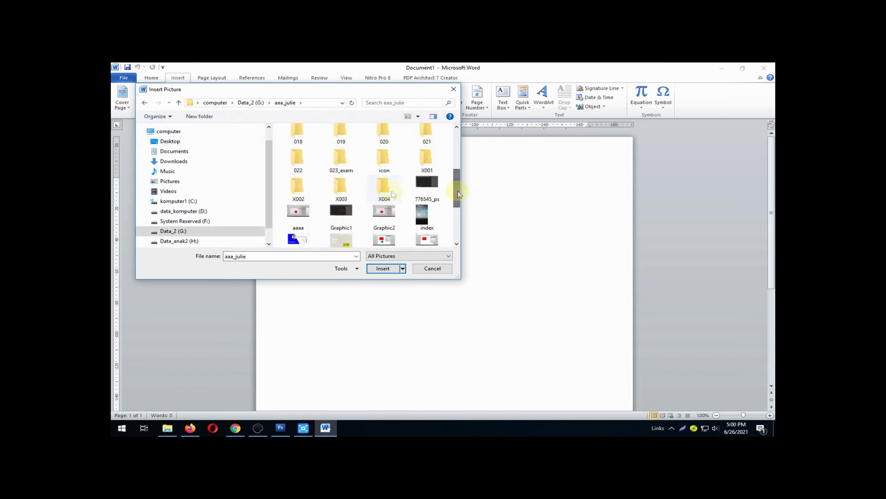
{"action": "double_click", "coordinate": [385, 187]}
{"action": "left_click", "coordinate": [299, 139]}
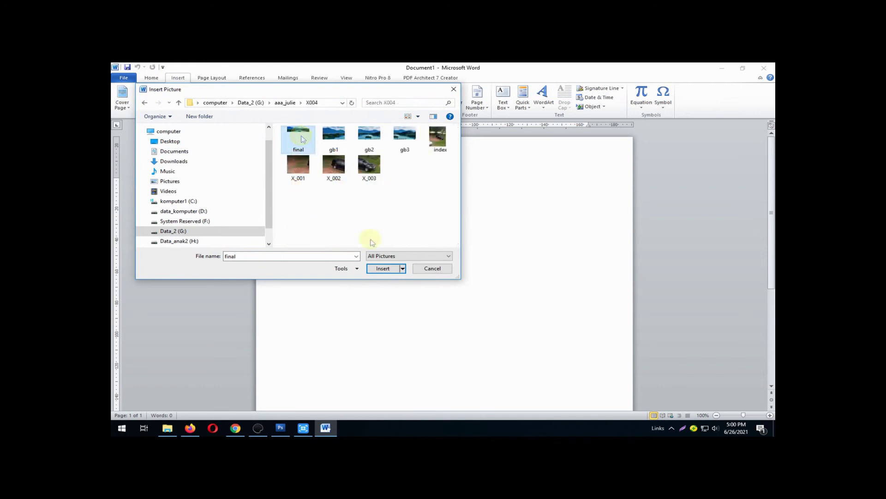
{"action": "left_click", "coordinate": [383, 267]}
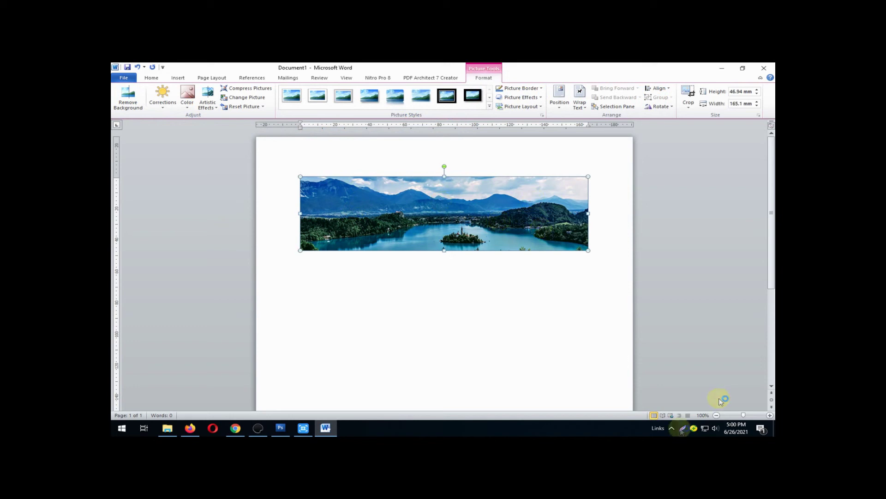
{"action": "left_click", "coordinate": [672, 430]}
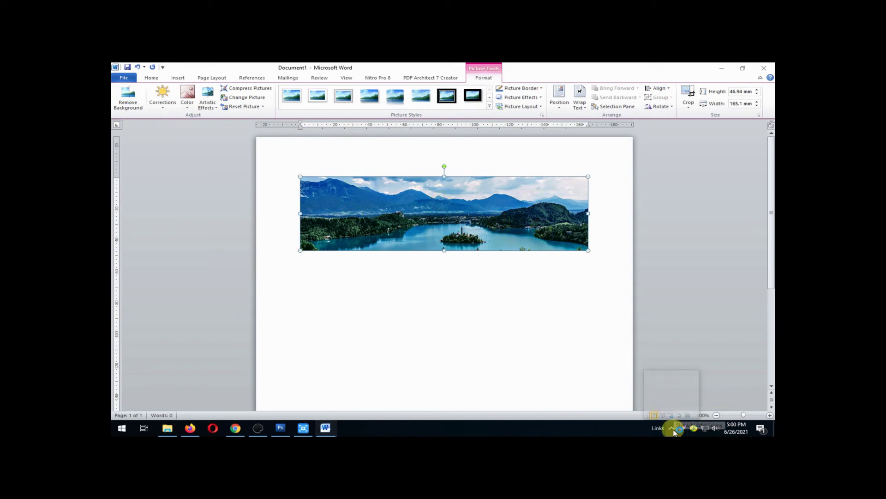